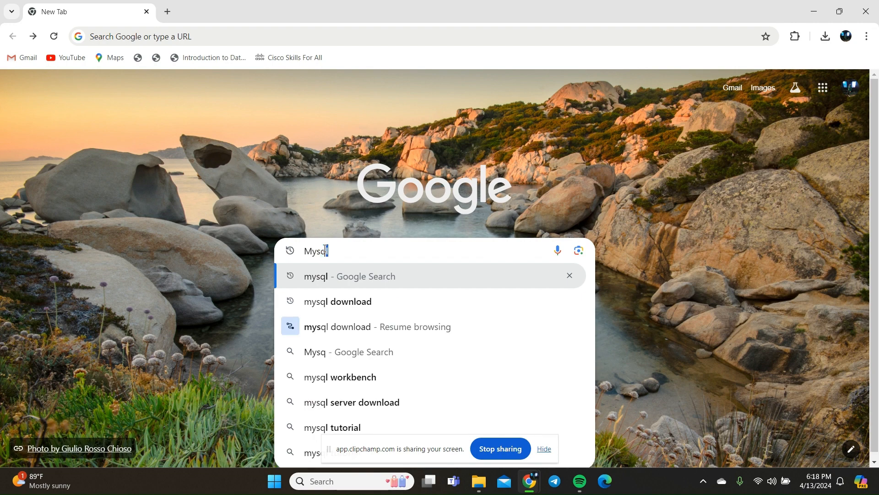
Search Google for mysql and open the MySQL Installer for Windows page through the MySQL Community (GPL) Downloads.
key("Return")
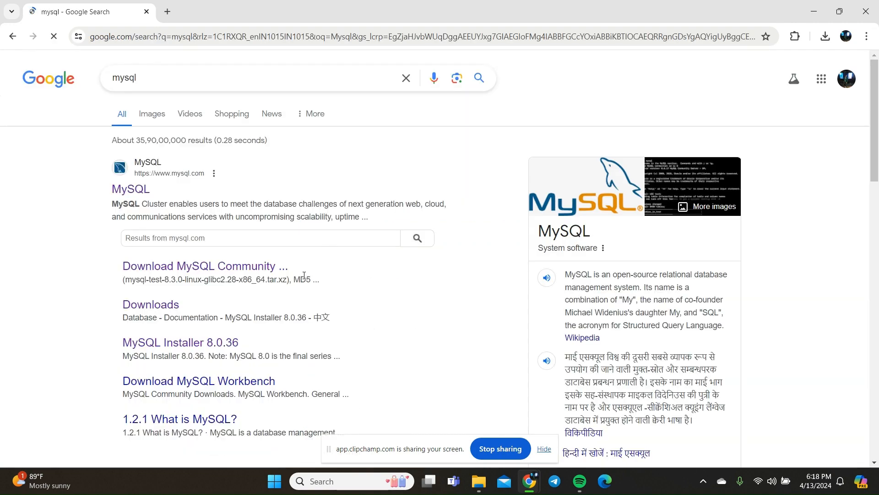
left_click(153, 309)
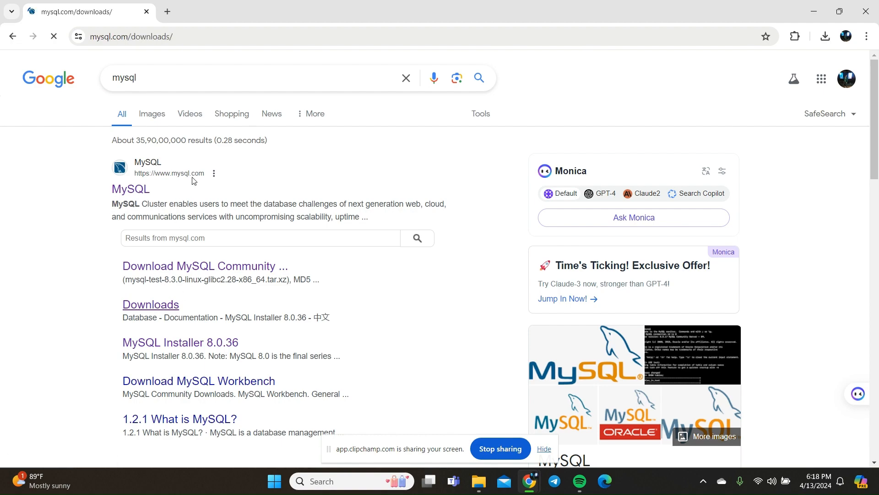
scroll(259, 218, "down", 7)
scroll(258, 218, "down", 6)
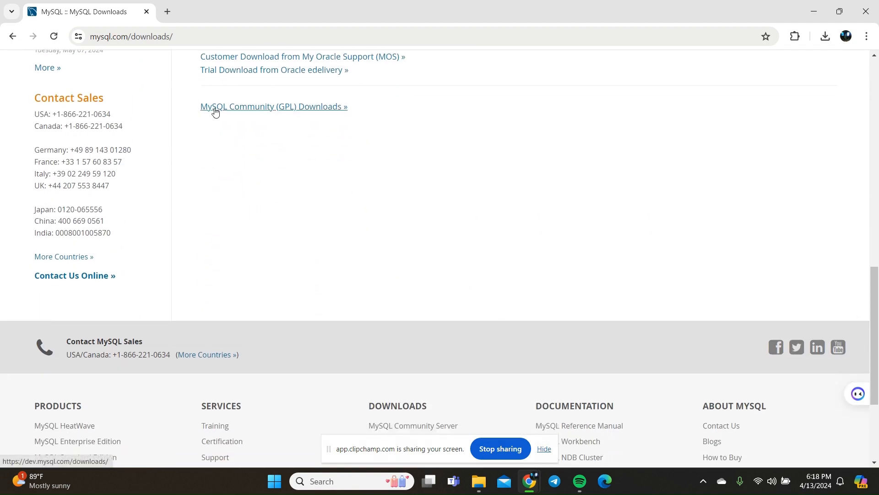
left_click(240, 111)
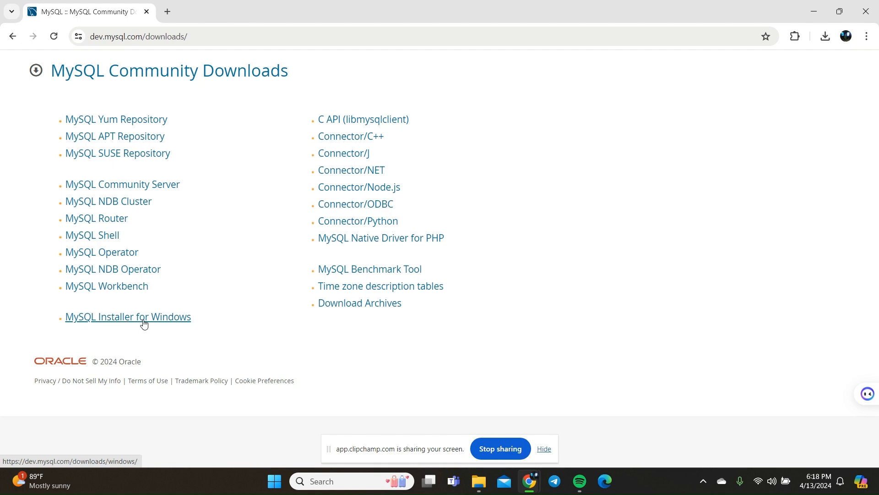
left_click(169, 322)
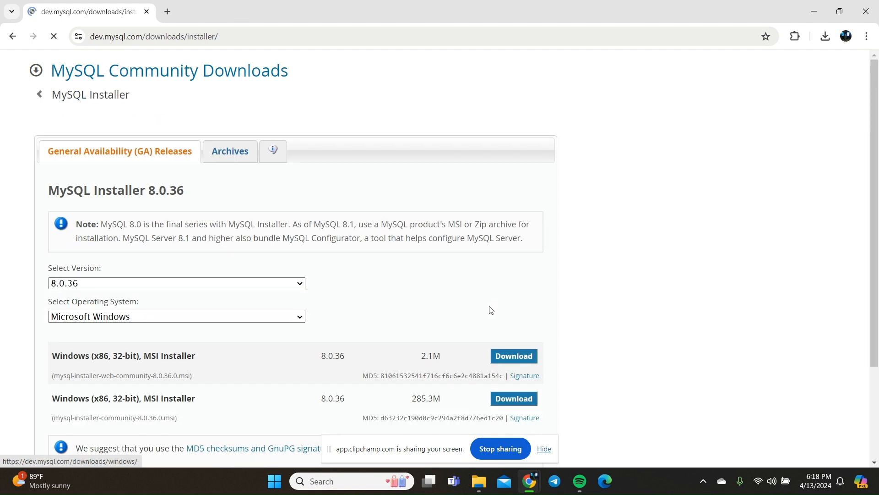
Keep installer version 8.0.36 and open the download page for the 285.3M Windows MSI Installer.
scroll(238, 289, "down", 2)
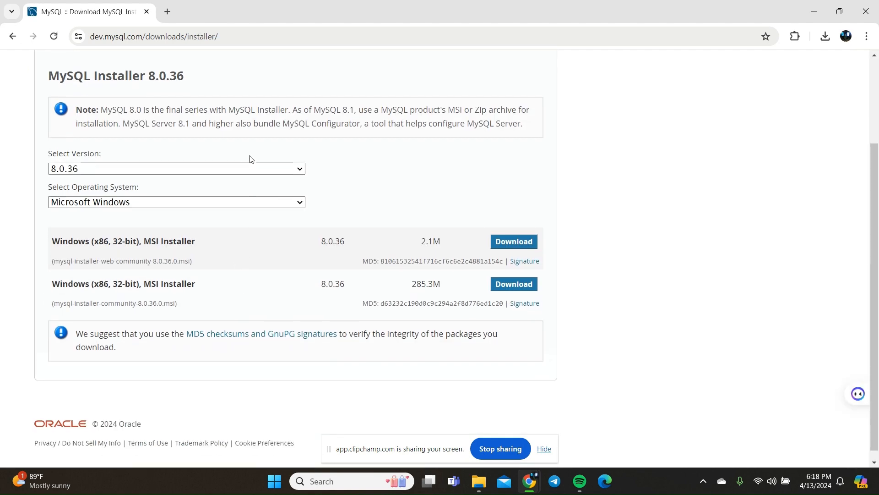
left_click(268, 169)
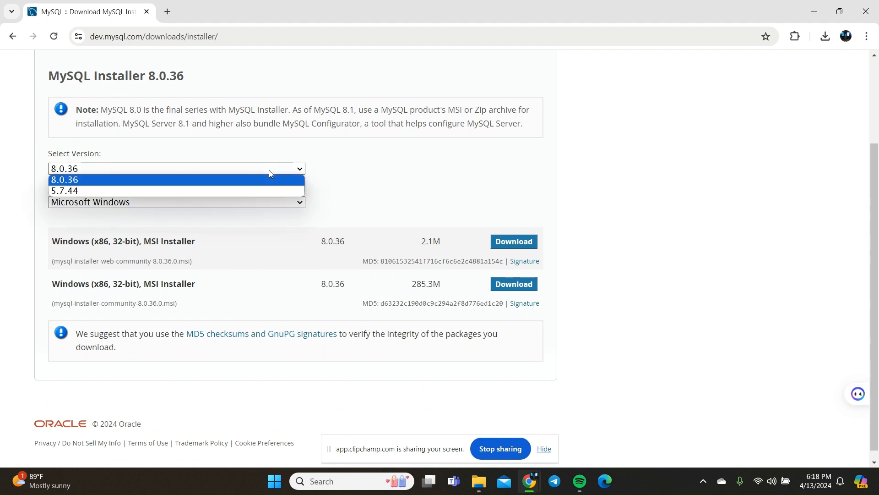
left_click(268, 170)
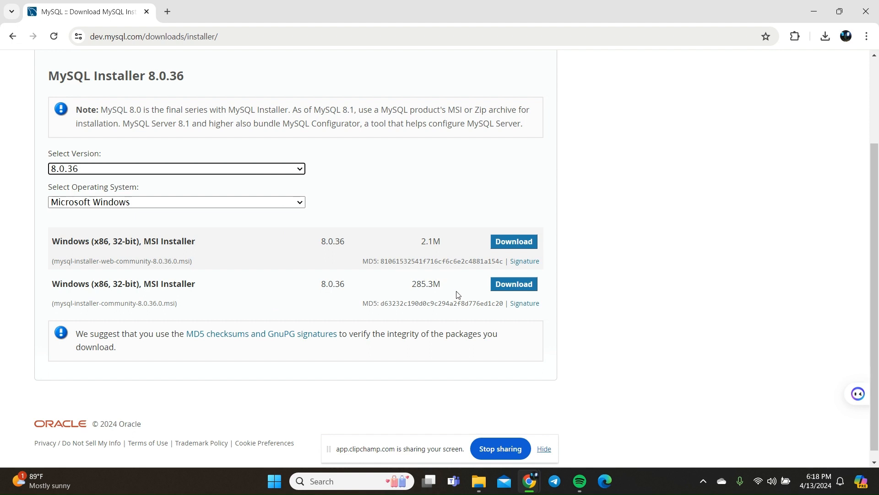
left_click(523, 284)
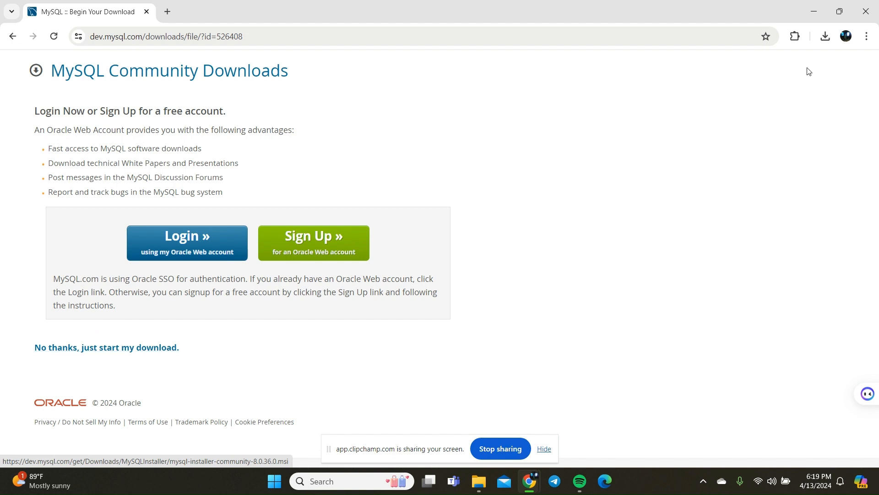
Run the downloaded mysql-installer-community-8.0.36.0 (4).msi and install MySQL Server 8.0.36 with the Server only setup type.
left_click(825, 37)
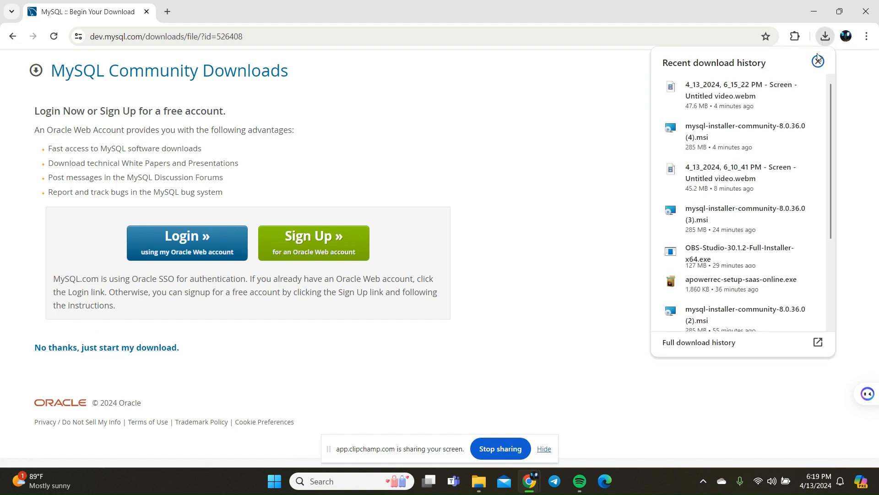
left_click(720, 141)
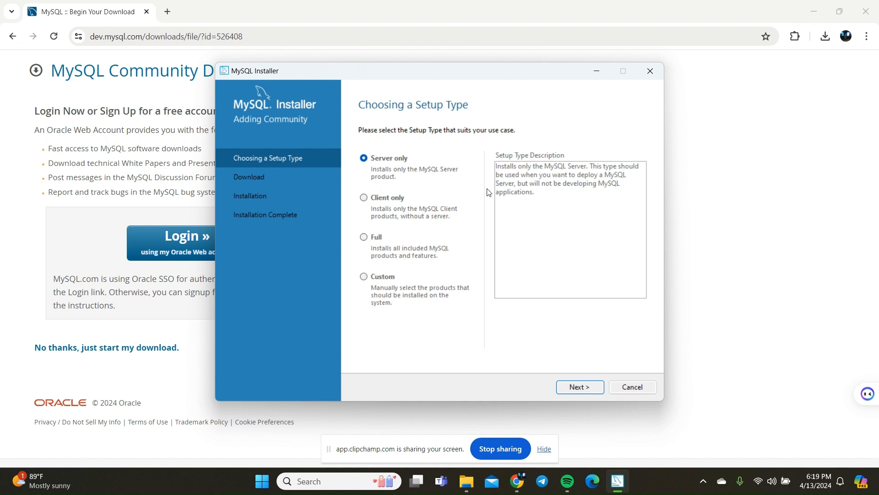
left_click(575, 387)
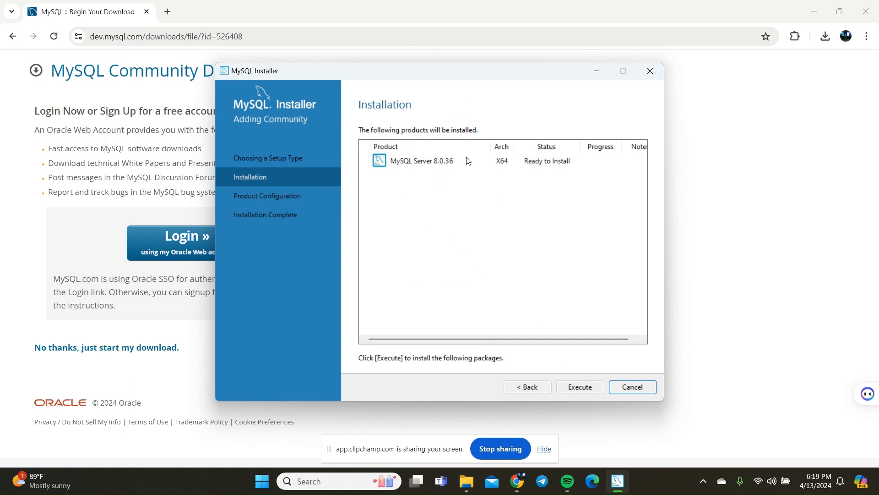
left_click(575, 387)
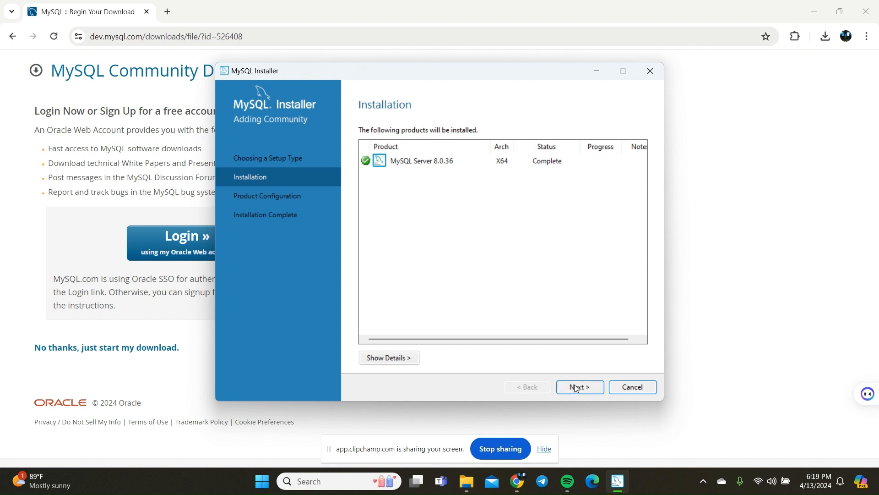
Accept the default Development Computer networking settings on port 3306 and strong password encryption for MySQL Server.
left_click(575, 387)
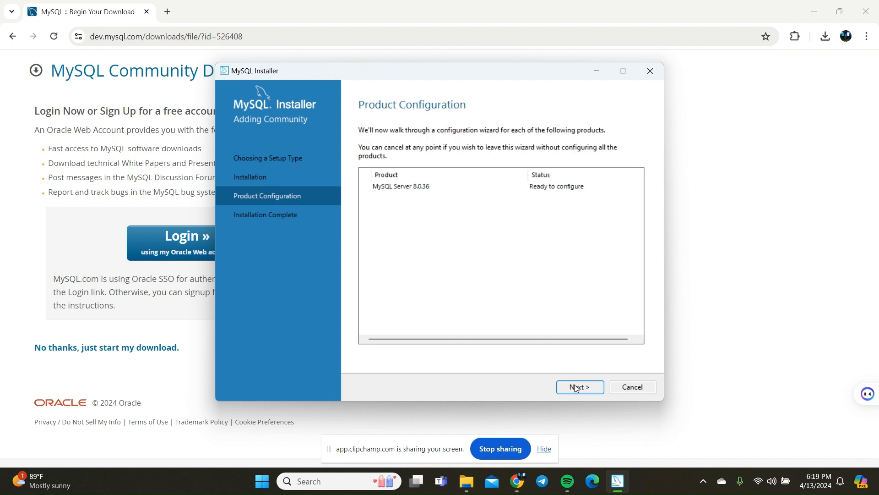
left_click(576, 387)
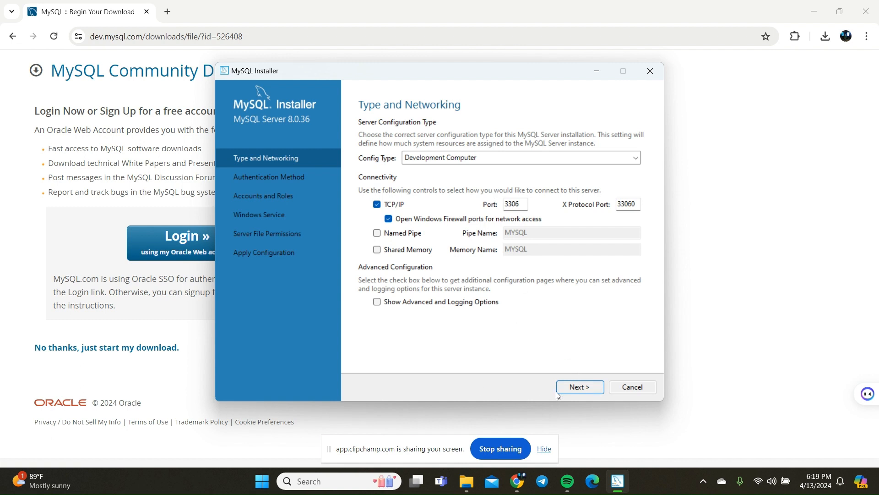
left_click(579, 387)
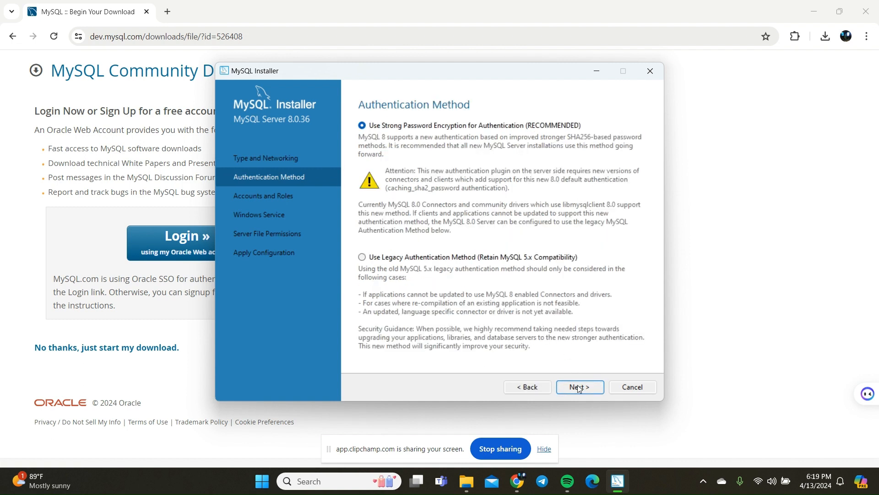
left_click(578, 387)
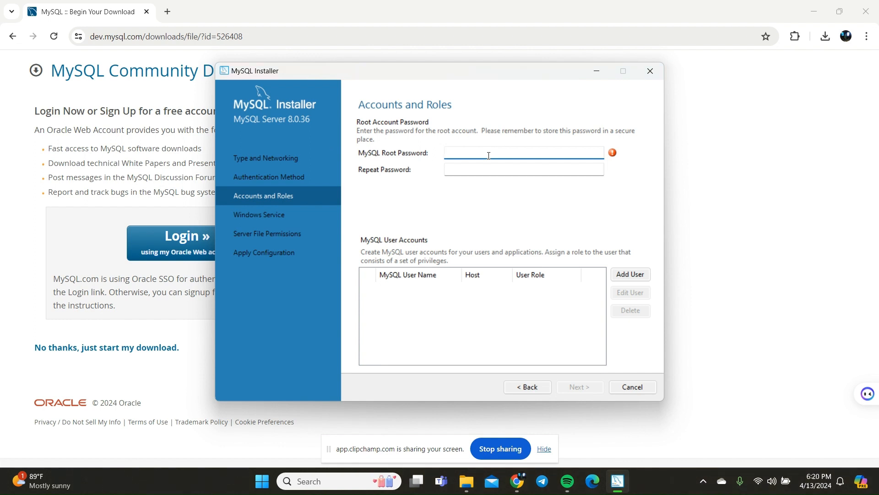
Enter and repeat the MySQL root account password, and proceed to the Windows Service settings.
type("ro")
left_click(518, 170)
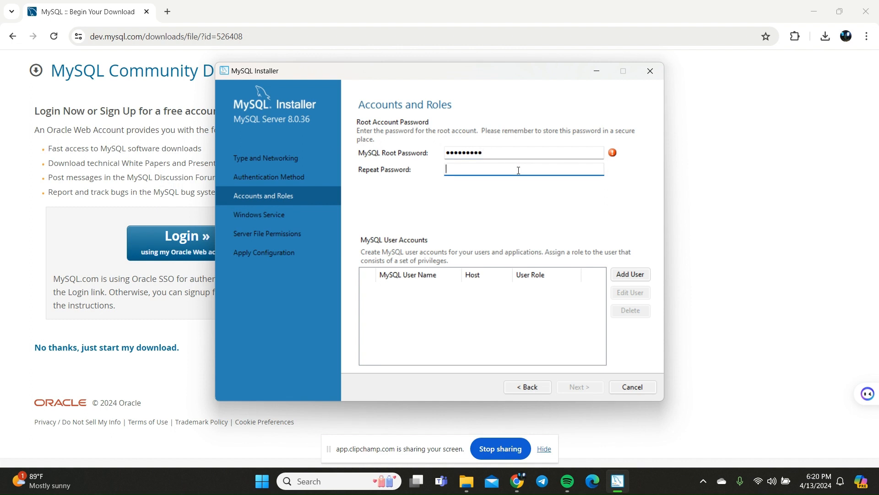
type("ro•••••••")
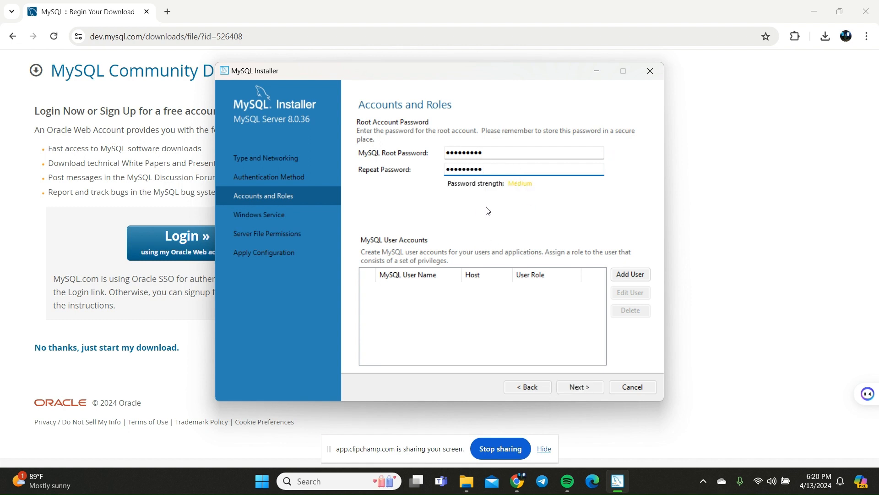
left_click(579, 387)
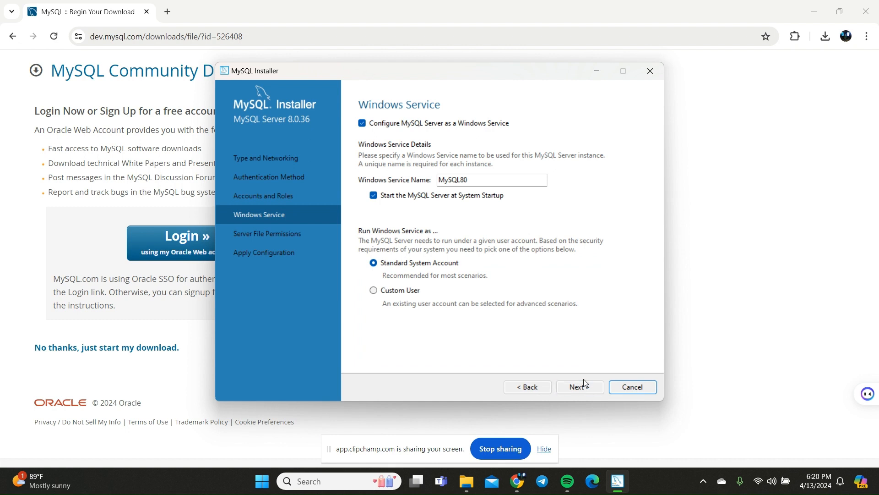
Accept the default MySQL80 Windows service and full-access server file permissions, and apply the server configuration.
left_click(583, 387)
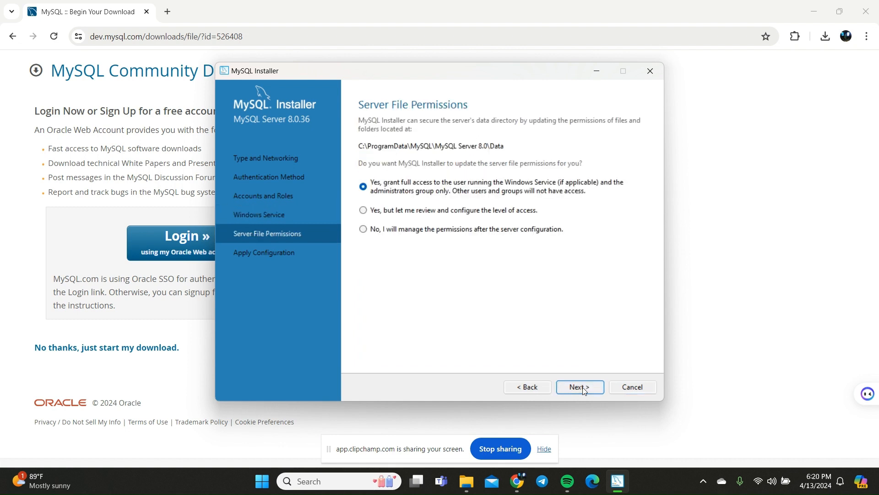
left_click(582, 387)
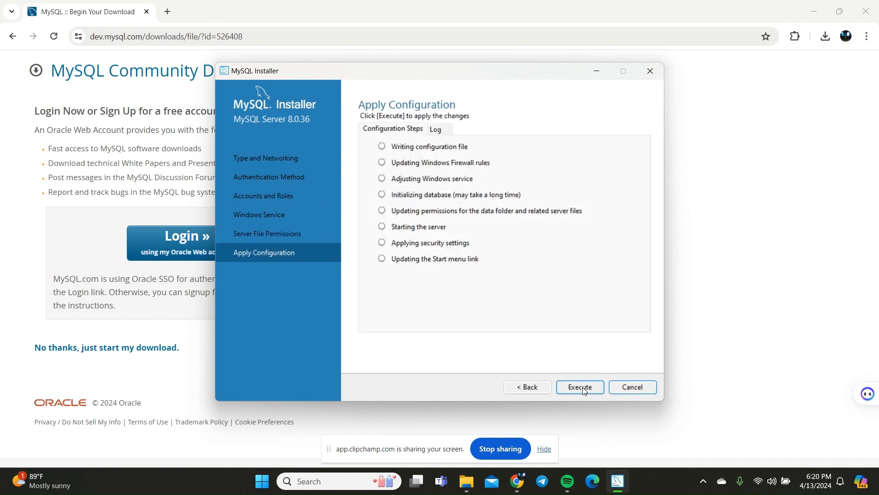
left_click(579, 392)
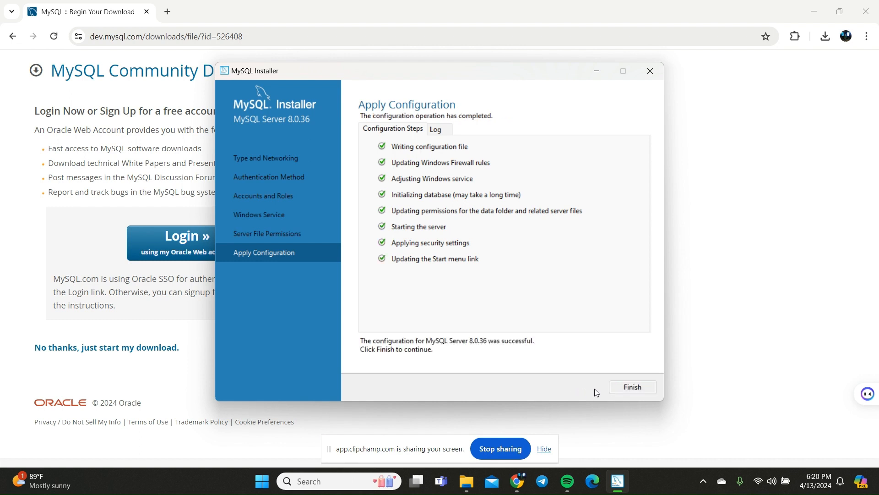
Finish the product configuration and close the completed MySQL Server installation.
left_click(613, 389)
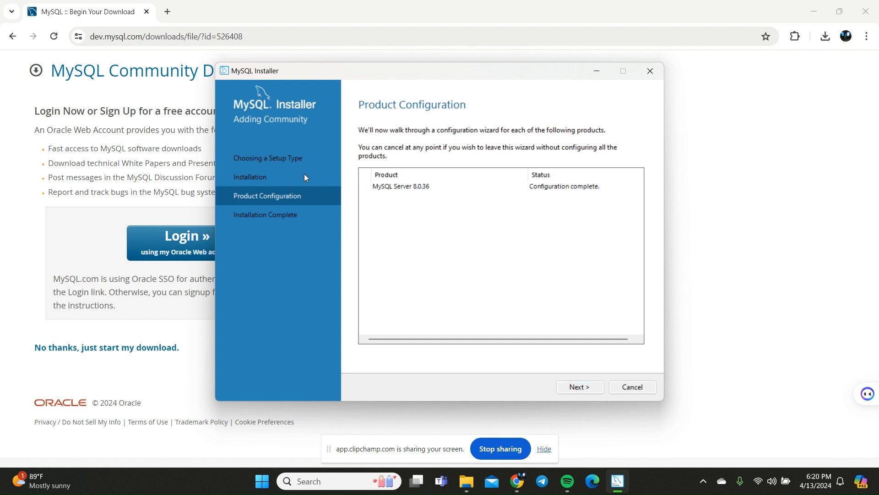
left_click(580, 386)
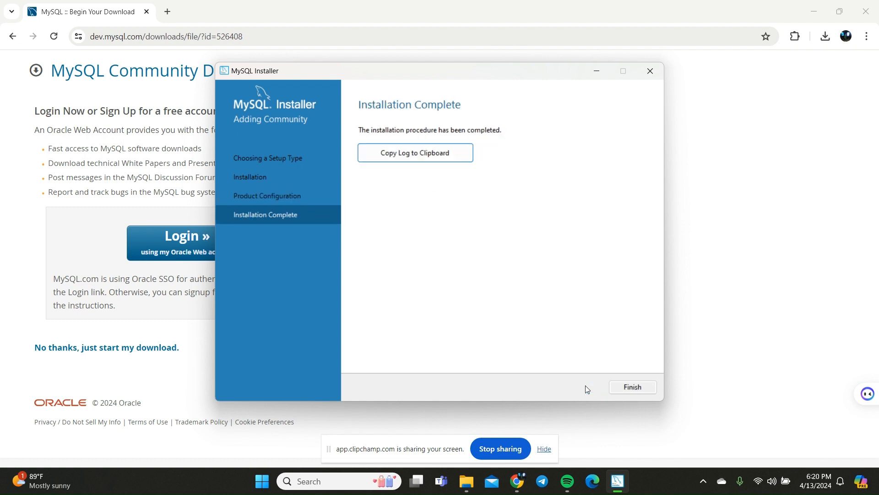
left_click(631, 386)
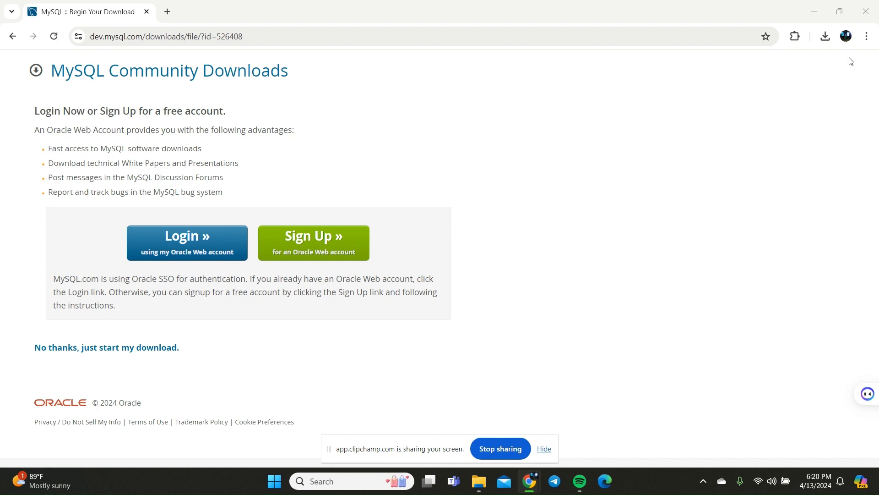
Reopen the downloaded mysql-installer-community (4).msi and start adding products to the MySQL installation.
left_click(826, 37)
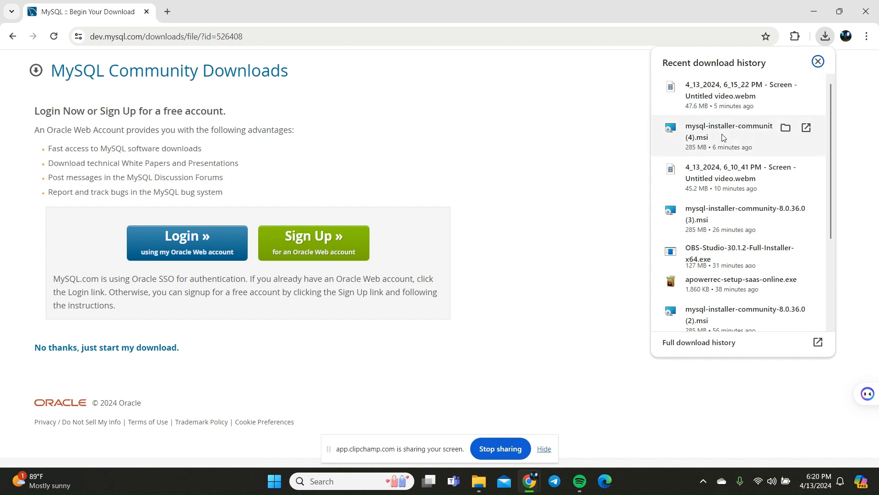
left_click(721, 136)
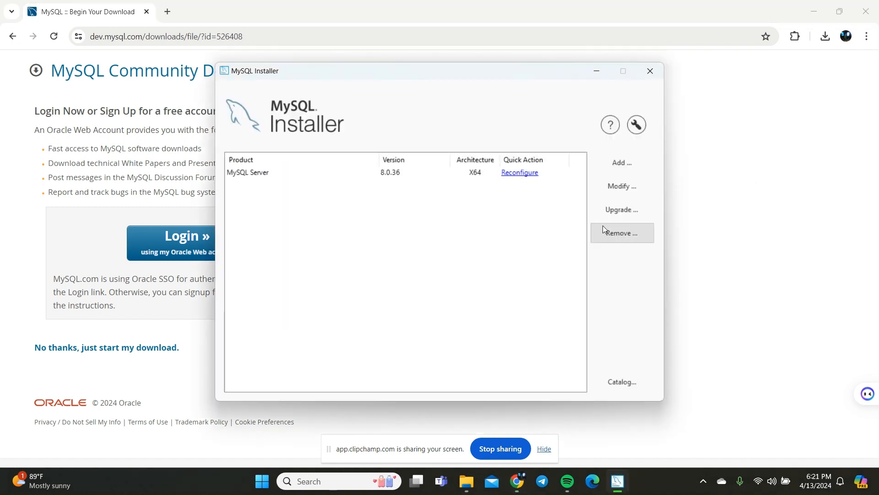
left_click(622, 162)
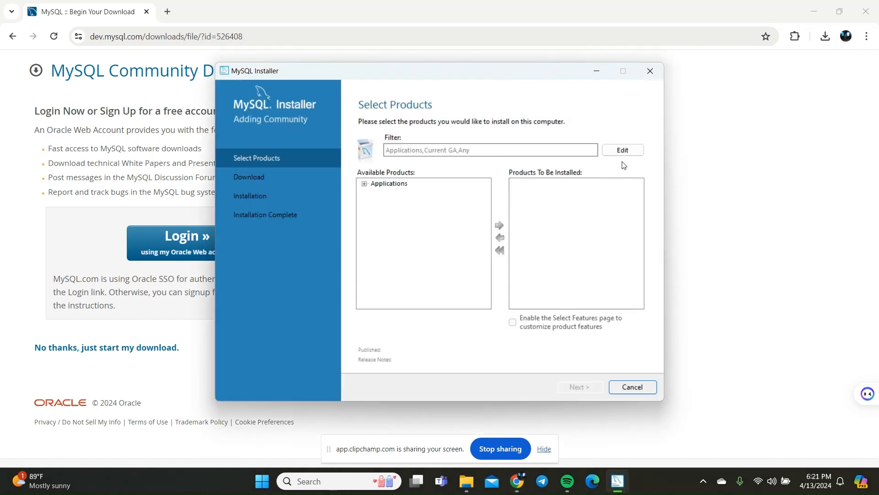
Add MySQL Workbench 8.0.36 from the available applications to the products to install.
left_click(365, 184)
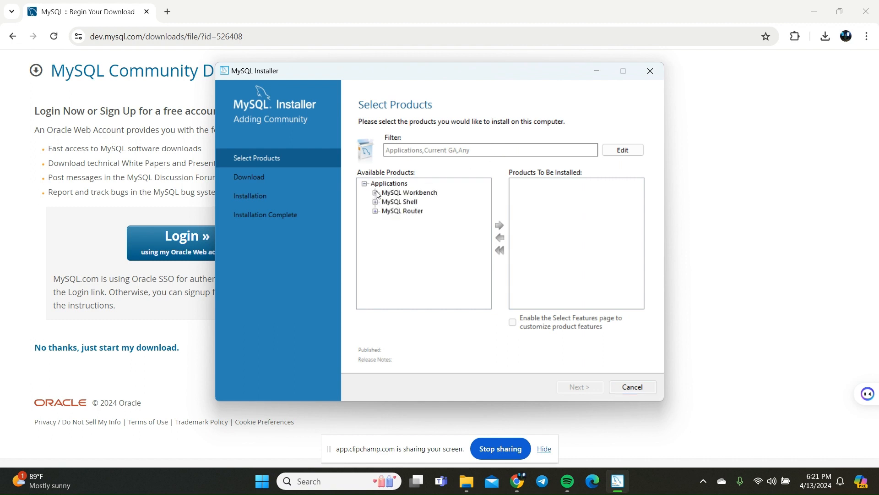
left_click(375, 193)
left_click(386, 202)
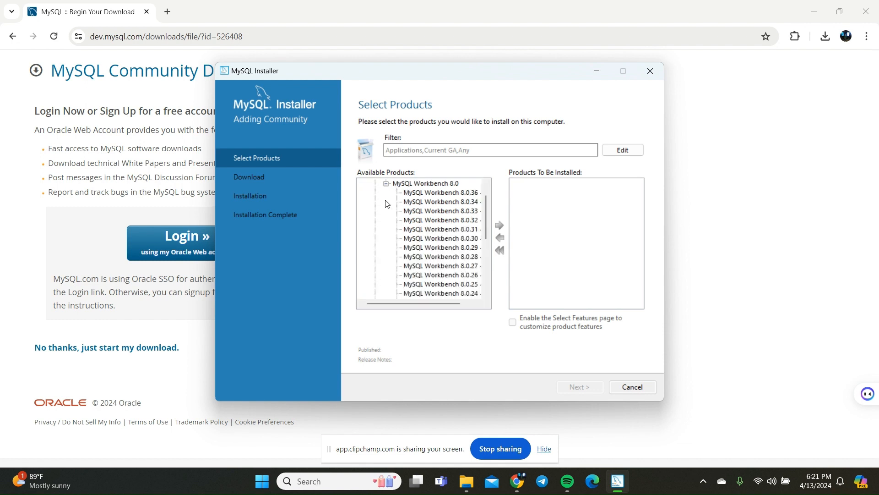
left_click(413, 183)
left_click(416, 192)
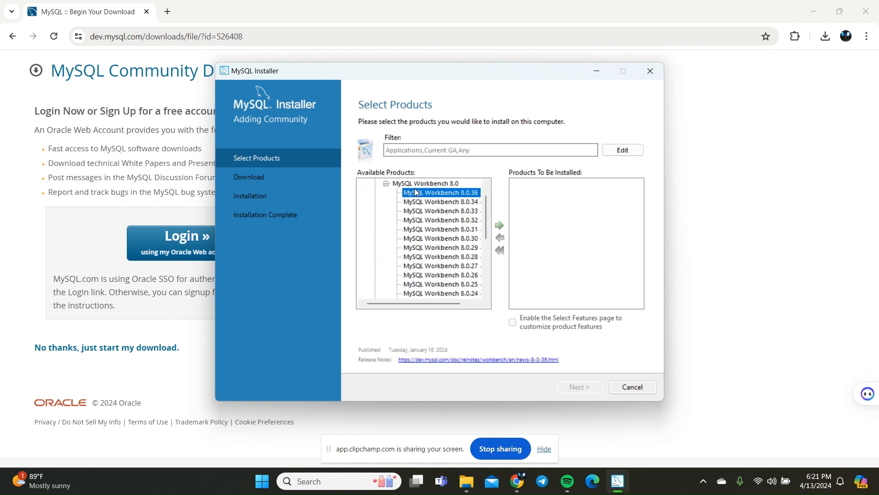
left_click(499, 225)
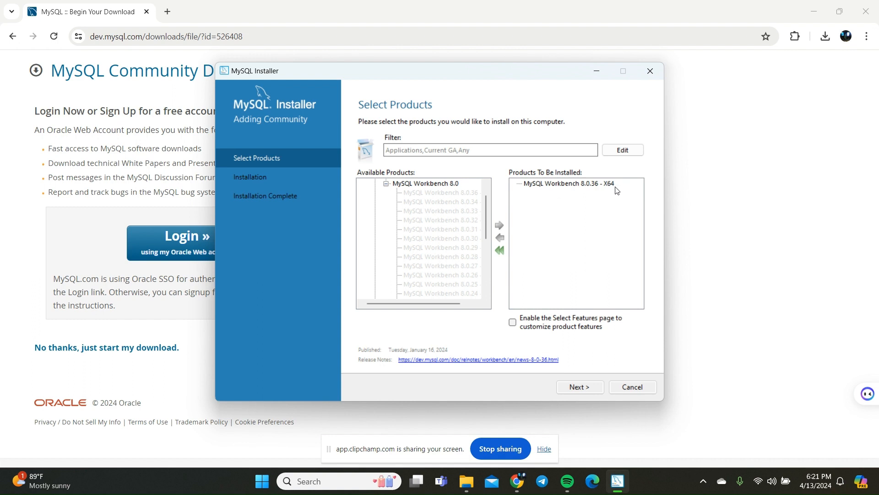
Add MySQL Shell 8.0.36 - X64 from the available applications to the products to install.
scroll(394, 207, "up", 1)
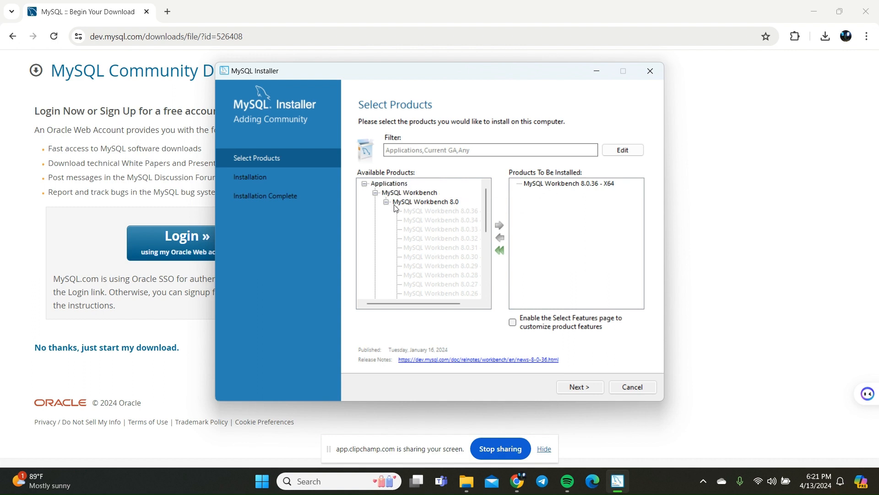
scroll(391, 205, "down", 4)
scroll(390, 203, "up", 4)
left_click(387, 202)
left_click(376, 210)
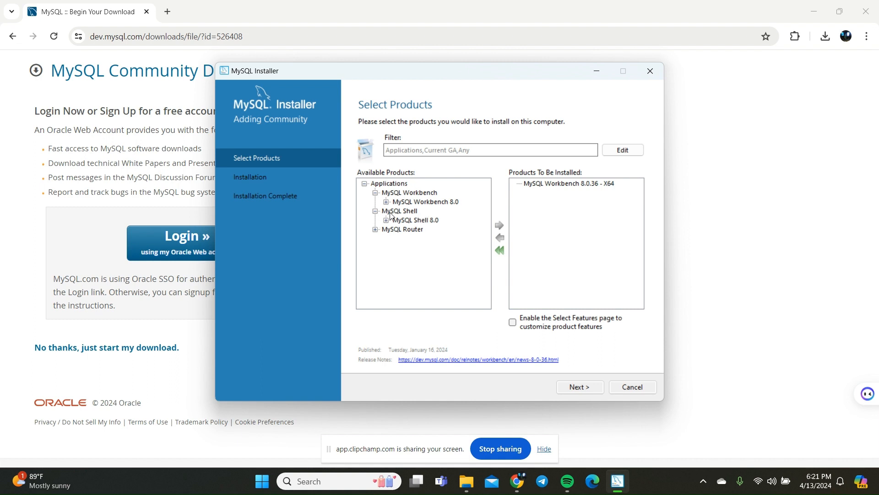
left_click(386, 220)
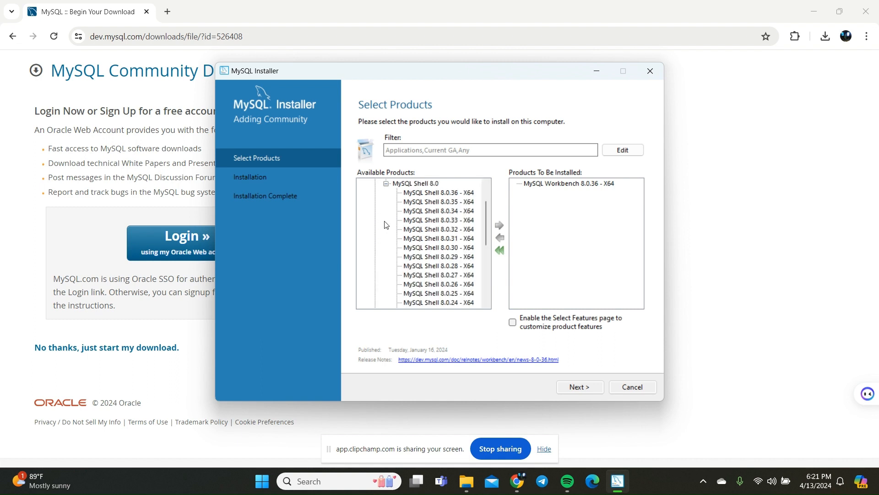
left_click(422, 192)
left_click(499, 228)
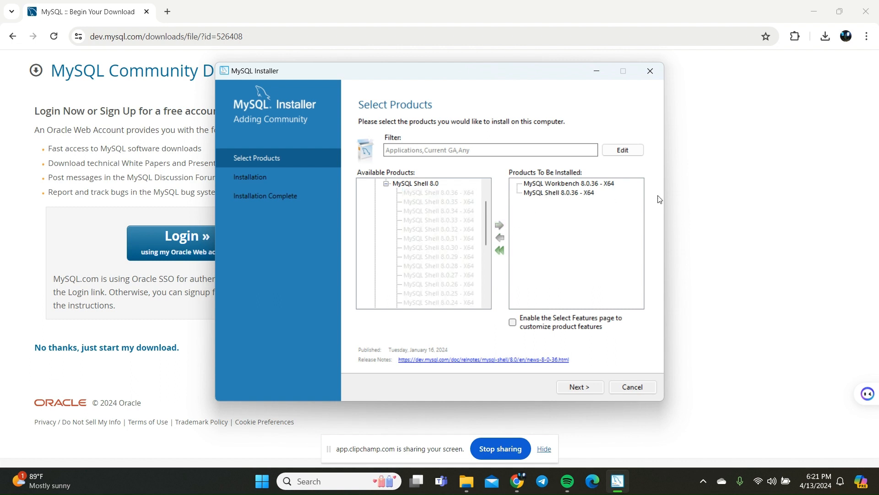
Add MySQL Router 8.0.36 - X64 from the available applications to the products to install.
left_click(386, 183)
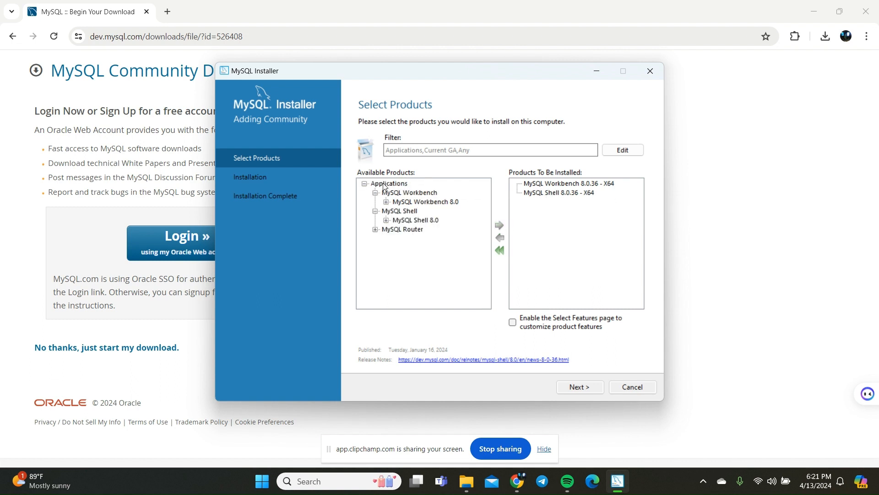
left_click(375, 230)
left_click(386, 238)
left_click(429, 192)
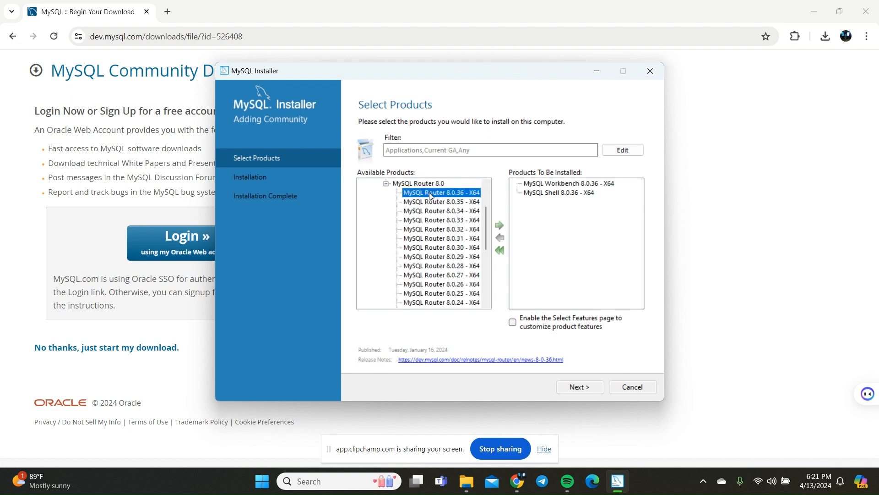
left_click(500, 225)
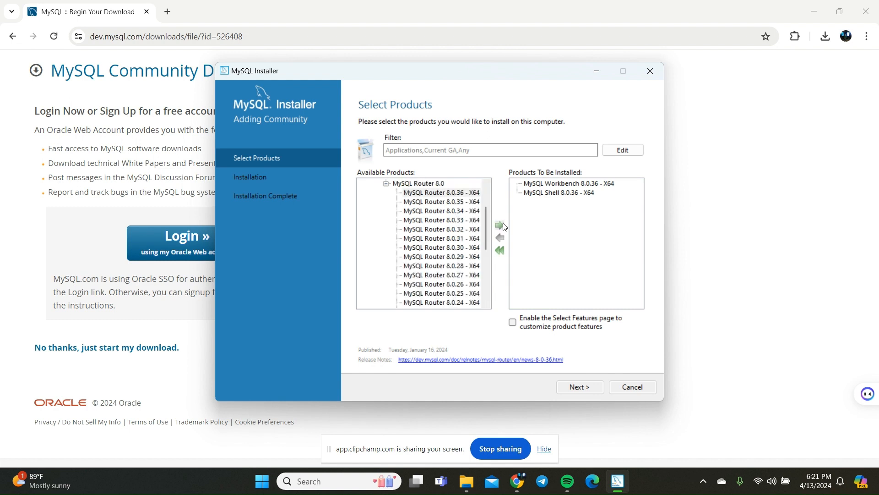
Keep the existing MySQL Workbench 8.0 install directory despite the path conflict and install the selected Workbench, Shell and Router products.
left_click(573, 388)
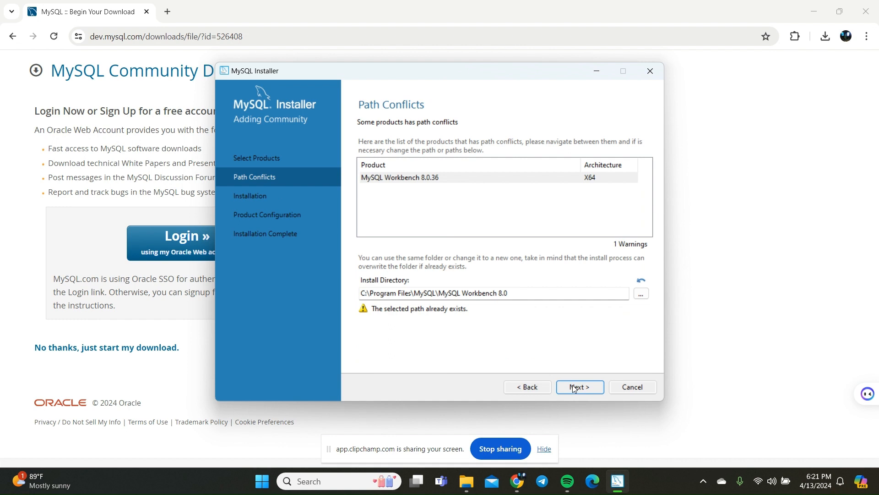
left_click(572, 387)
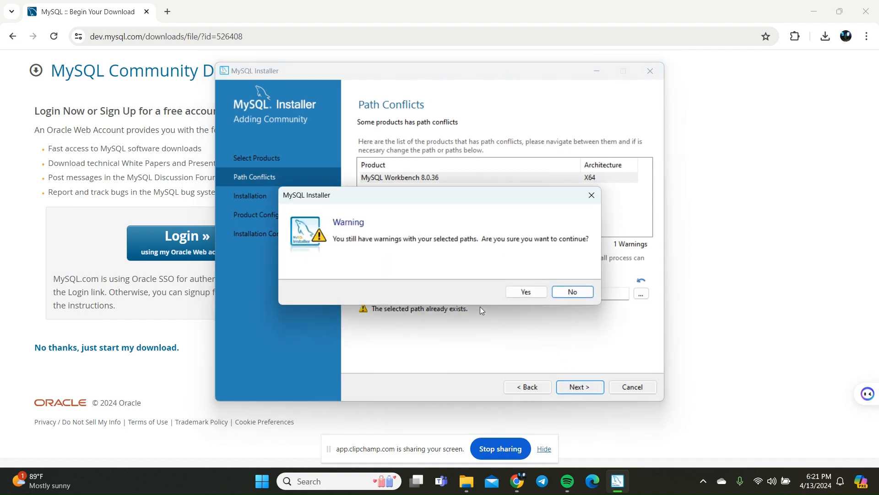
left_click(526, 292)
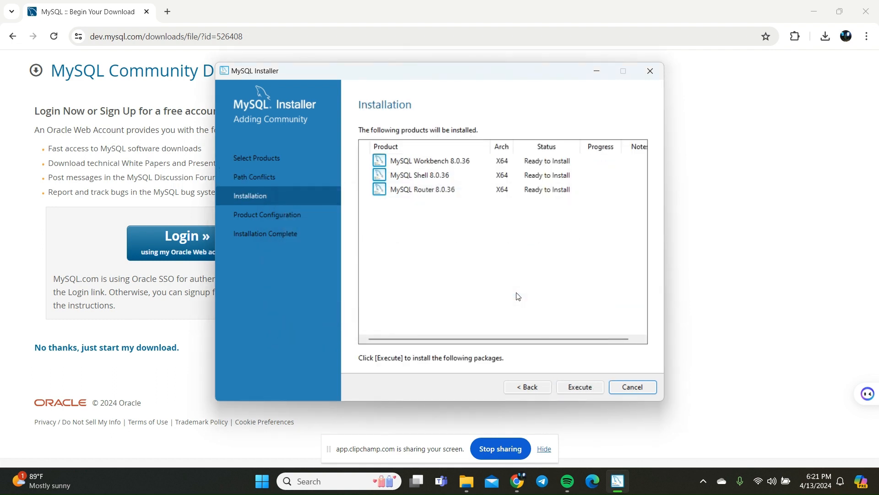
left_click(567, 387)
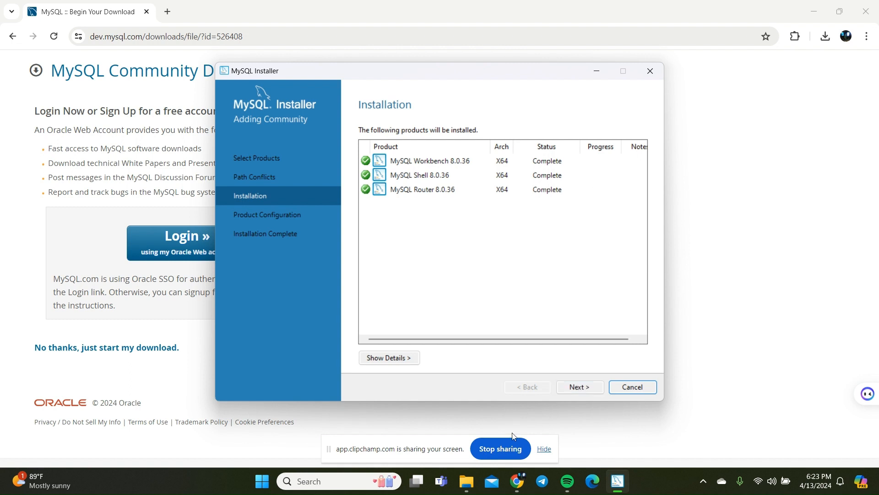
Complete the MySQL Router configuration without bootstrapping and finish the setup, keeping MySQL Workbench and MySQL Shell set to start after it.
left_click(572, 389)
left_click(572, 390)
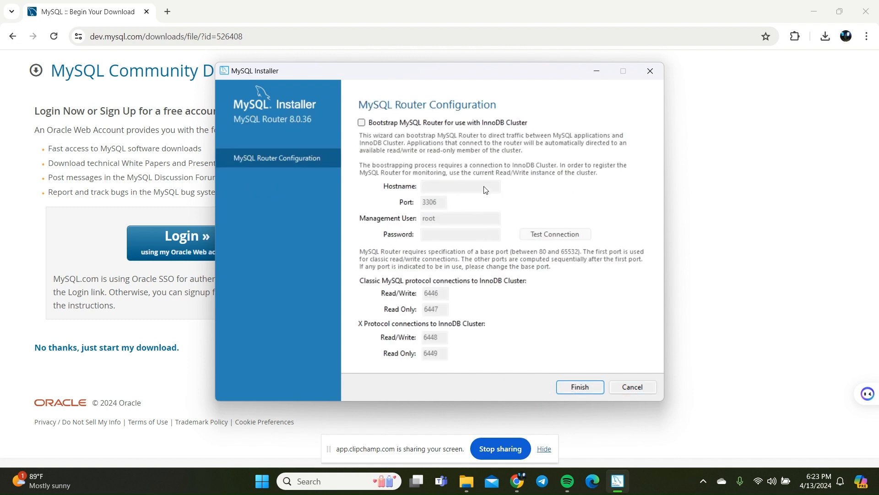
left_click(582, 387)
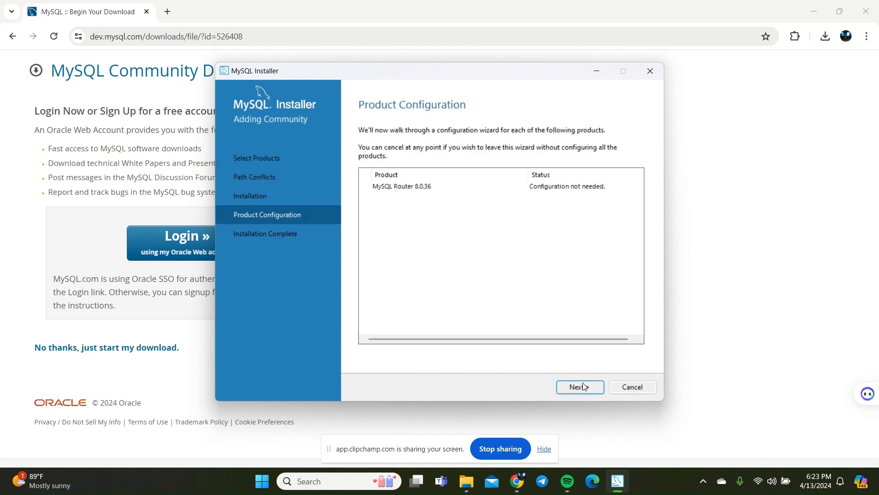
left_click(583, 387)
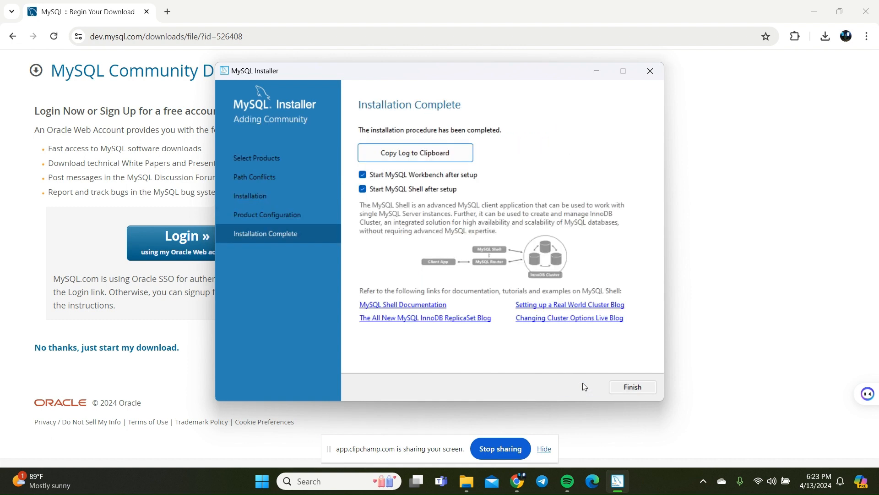
left_click(627, 387)
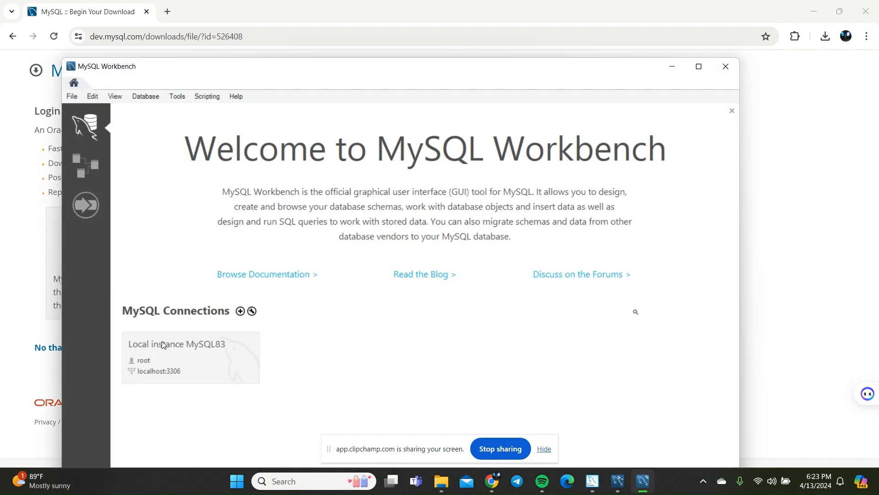
In MySQL Workbench, open the Local instance MySQL83 connection and submit the root account's password.
left_click_drag(297, 69, 300, 194)
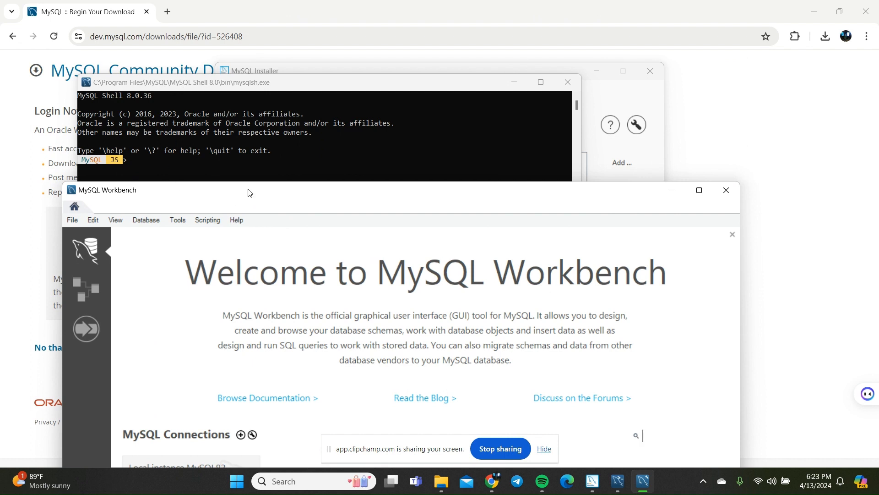
left_click_drag(250, 192, 260, 68)
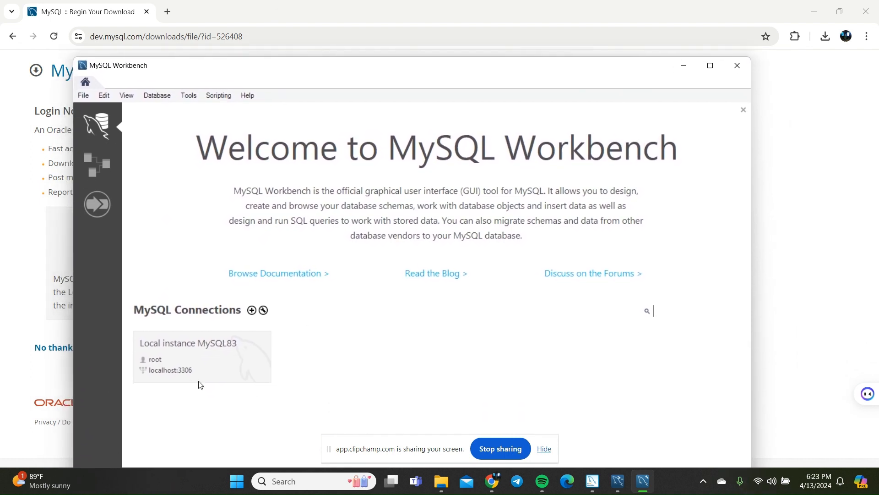
left_click(201, 357)
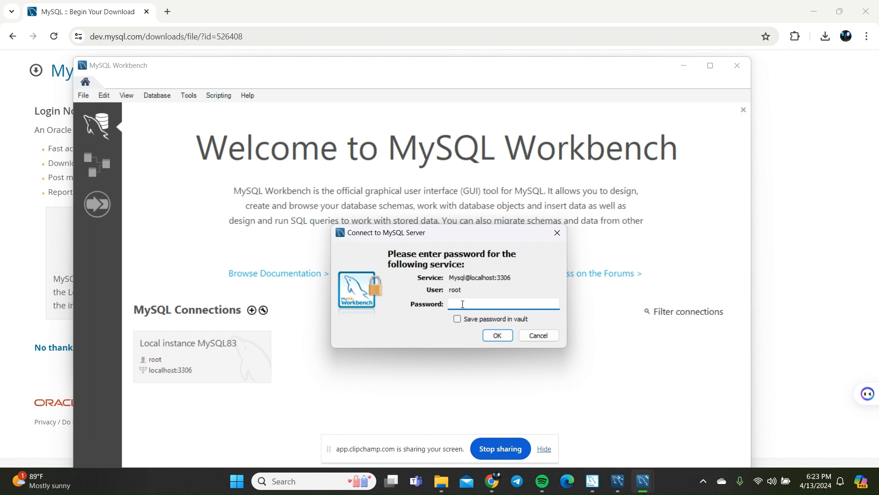
type("**********")
key("Return")
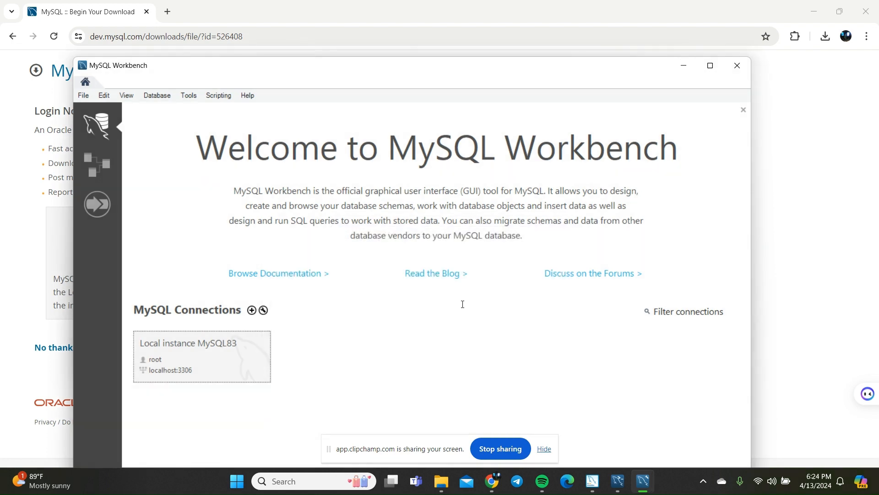